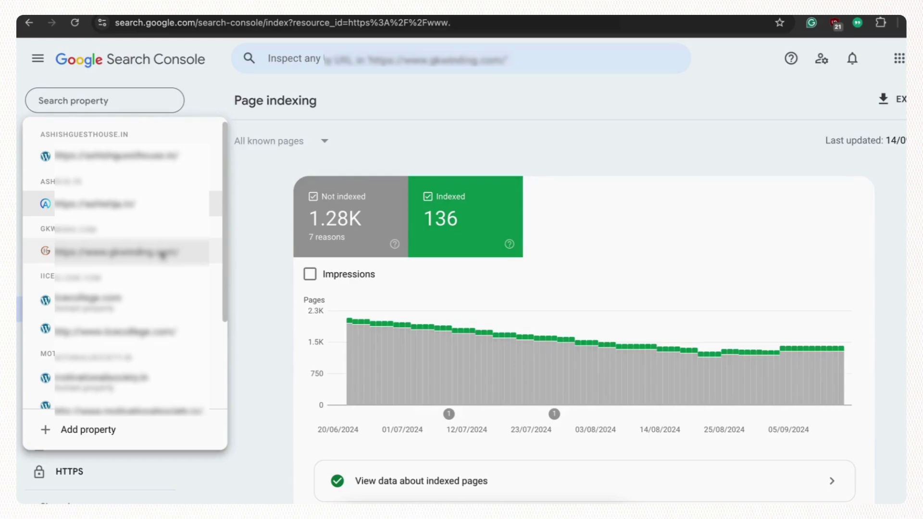
Step: Switch to the other website property and toggle the Not indexed card off and on
{"action": "left_click", "coordinate": [130, 252]}
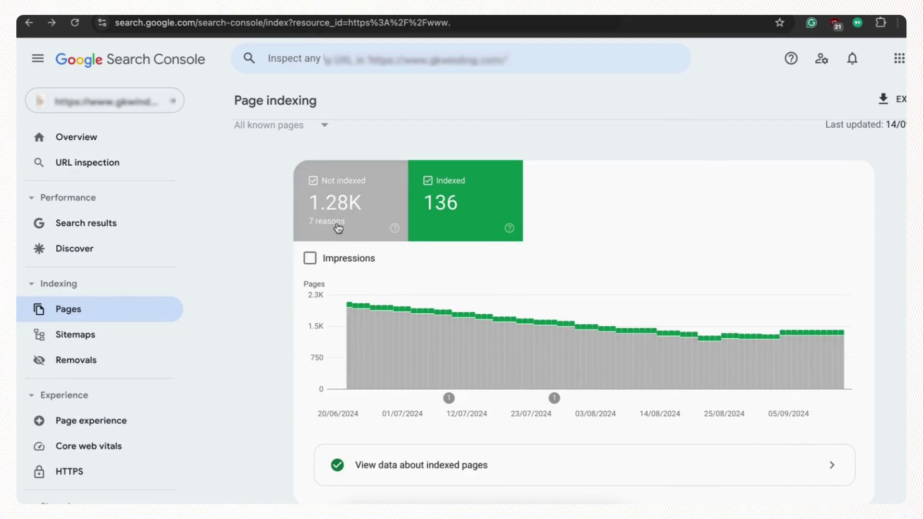
{"action": "left_click", "coordinate": [336, 228]}
{"action": "left_click", "coordinate": [339, 228]}
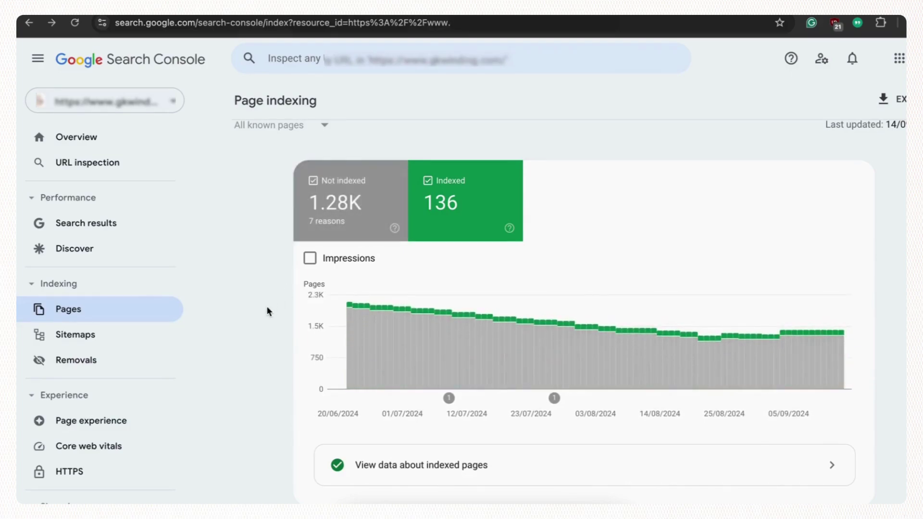
{"action": "scroll", "coordinate": [266, 311], "scroll_direction": "down", "scroll_amount": 1}
{"action": "scroll", "coordinate": [267, 310], "scroll_direction": "down", "scroll_amount": 3}
{"action": "scroll", "coordinate": [266, 311], "scroll_direction": "down", "scroll_amount": 2}
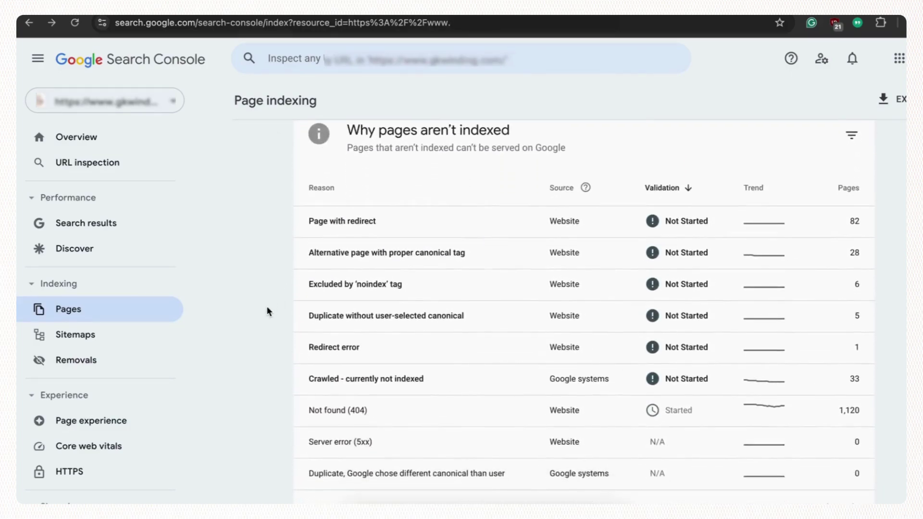
Step: View the details of the Not found (404) pages from the reasons table
{"action": "left_click", "coordinate": [358, 359]}
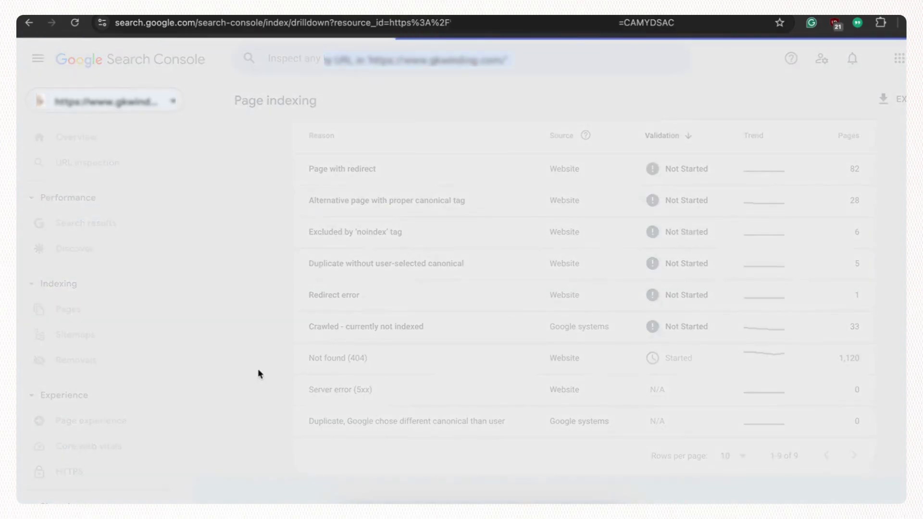
{"action": "scroll", "coordinate": [265, 371], "scroll_direction": "down", "scroll_amount": 5}
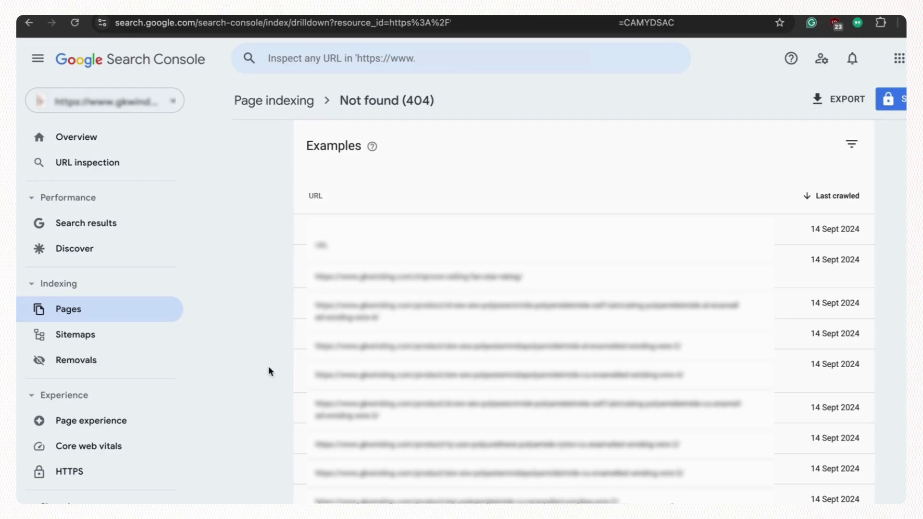
Step: Start a new removal request on the Removals page set to remove all URLs with this prefix
{"action": "left_click", "coordinate": [114, 363]}
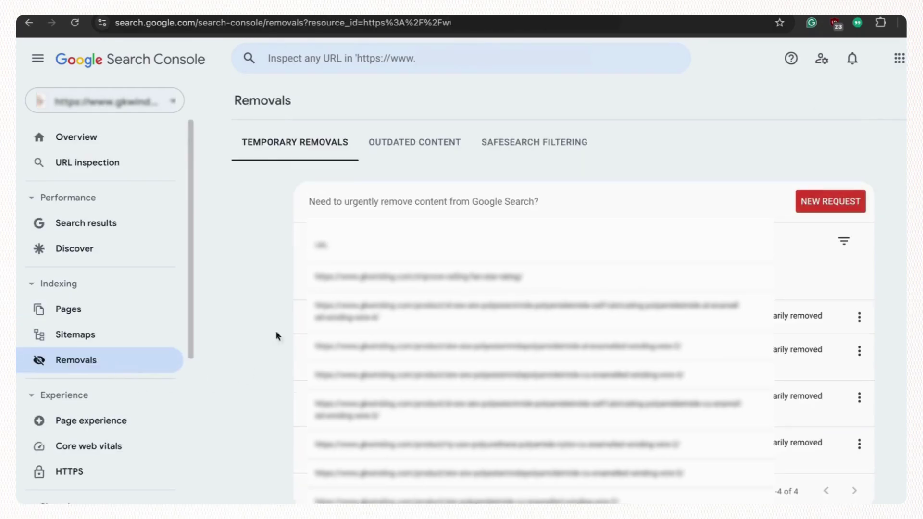
{"action": "left_click", "coordinate": [803, 209]}
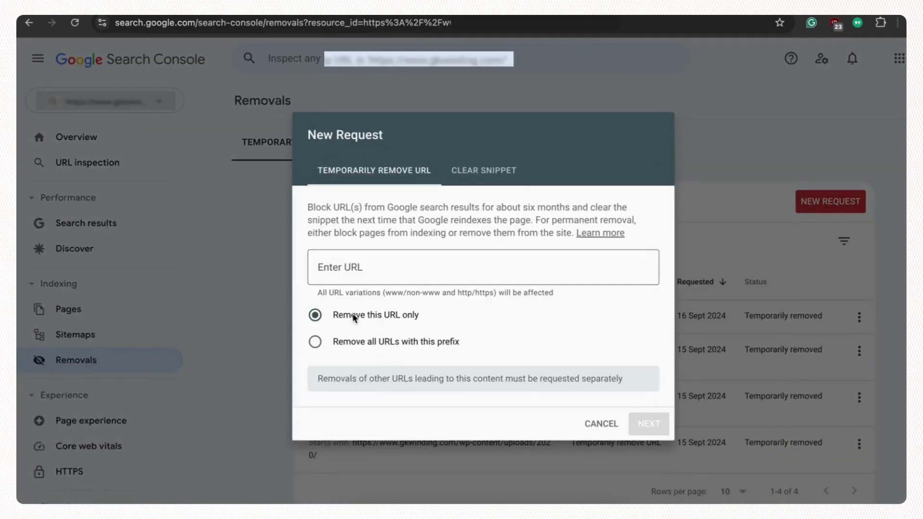
{"action": "left_click_drag", "start_coordinate": [353, 318], "coordinate": [421, 318]}
{"action": "left_click", "coordinate": [379, 345]}
{"action": "left_click", "coordinate": [425, 261]}
{"action": "type", "text": "w"}
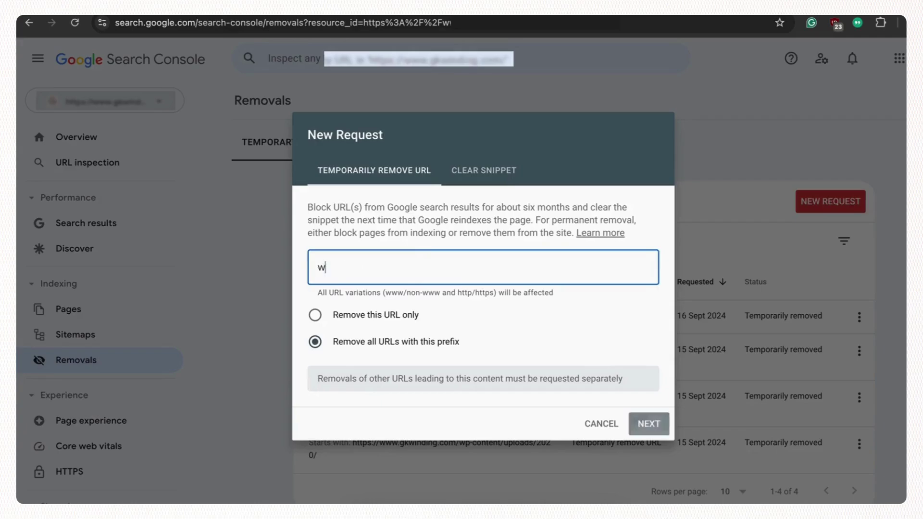
{"action": "type", "text": "ww.domain.com/tag/"}
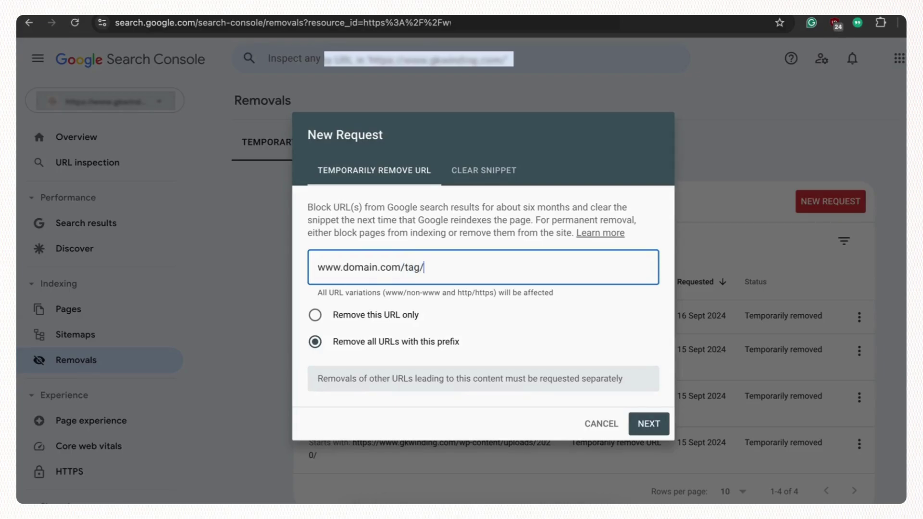
{"action": "type", "text": "abc"}
{"action": "key", "text": "BackSpace"}
{"action": "key", "text": "BackSpace"}
{"action": "type", "text": "xy"}
{"action": "key", "text": "BackSpace"}
{"action": "key", "text": "BackSpace"}
{"action": "key", "text": "BackSpace"}
{"action": "type", "text": "pqr"}
{"action": "left_click_drag", "start_coordinate": [424, 268], "coordinate": [494, 271]}
{"action": "left_click", "coordinate": [494, 271]}
{"action": "left_click", "coordinate": [593, 432]}
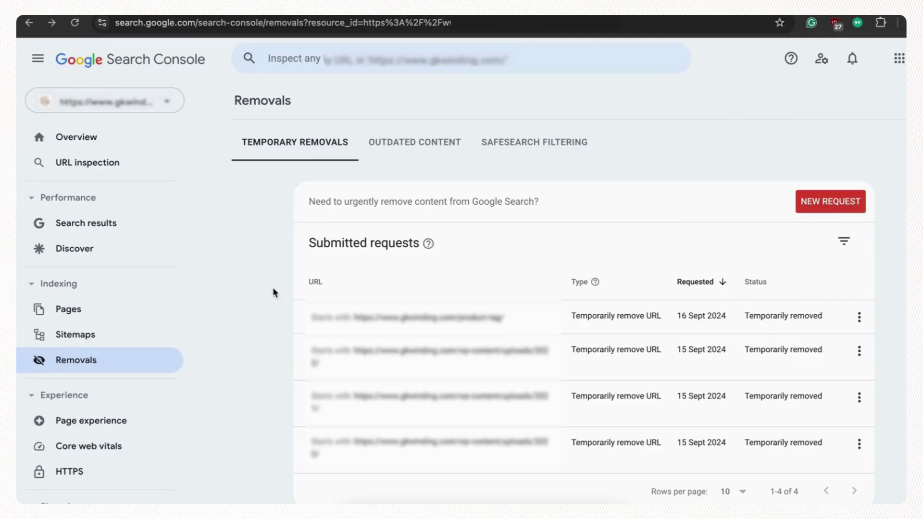
{"action": "left_click", "coordinate": [130, 309]}
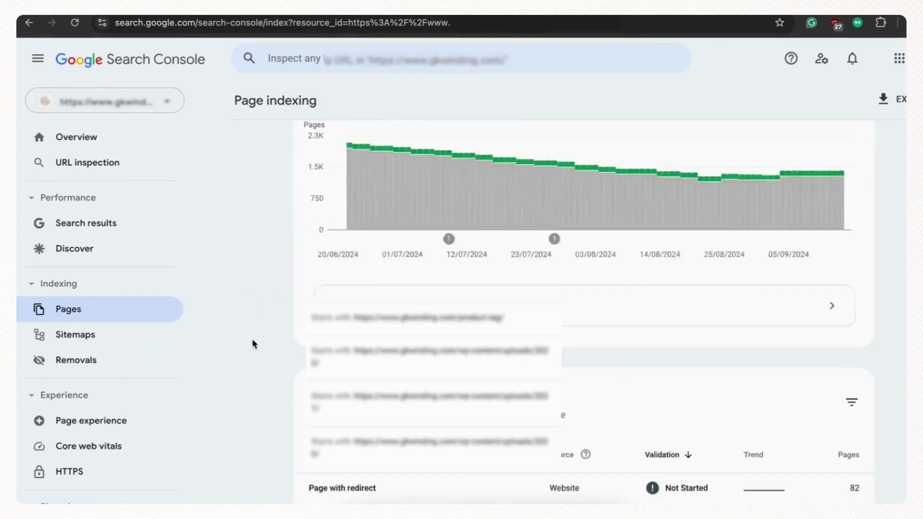
{"action": "scroll", "coordinate": [252, 339], "scroll_direction": "down", "scroll_amount": 5}
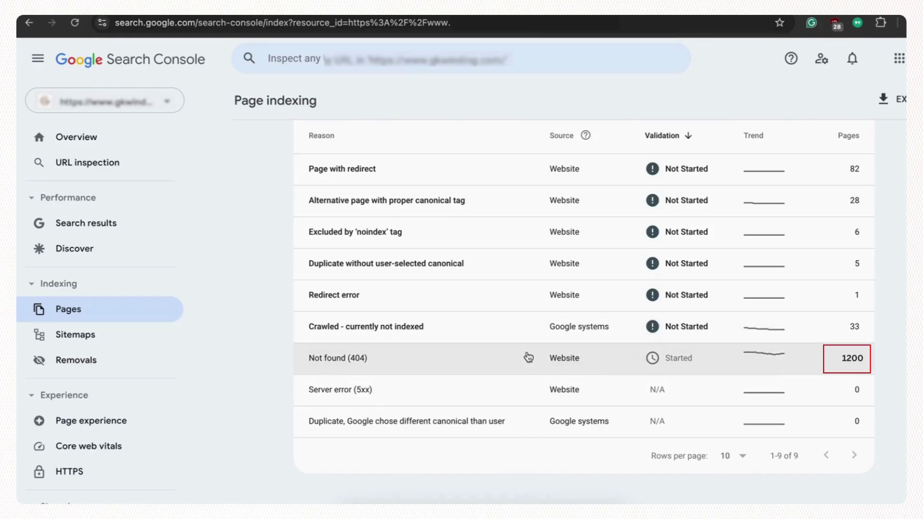
{"action": "scroll", "coordinate": [529, 357], "scroll_direction": "up", "scroll_amount": 1}
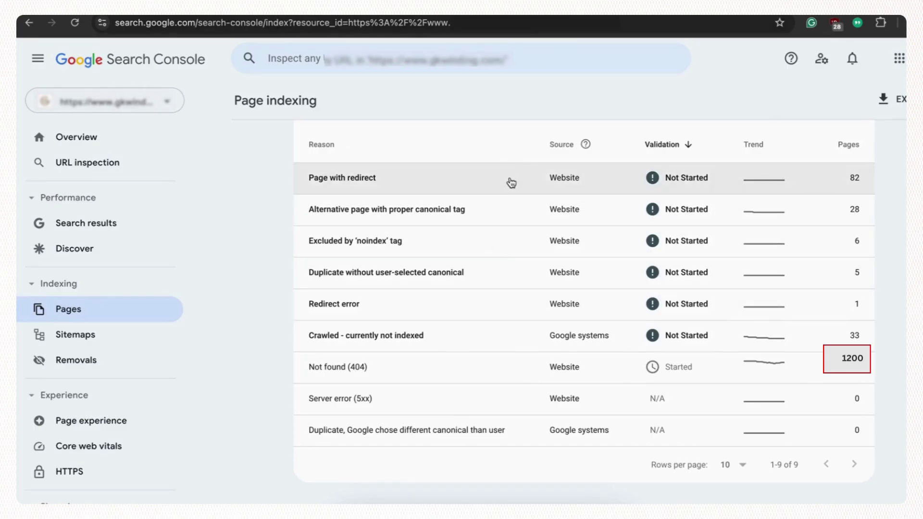
{"action": "scroll", "coordinate": [511, 182], "scroll_direction": "up", "scroll_amount": 2}
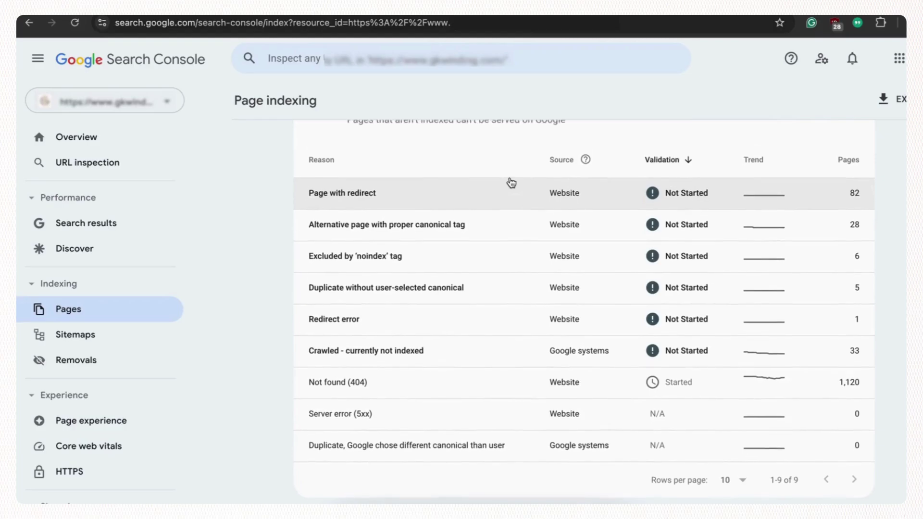